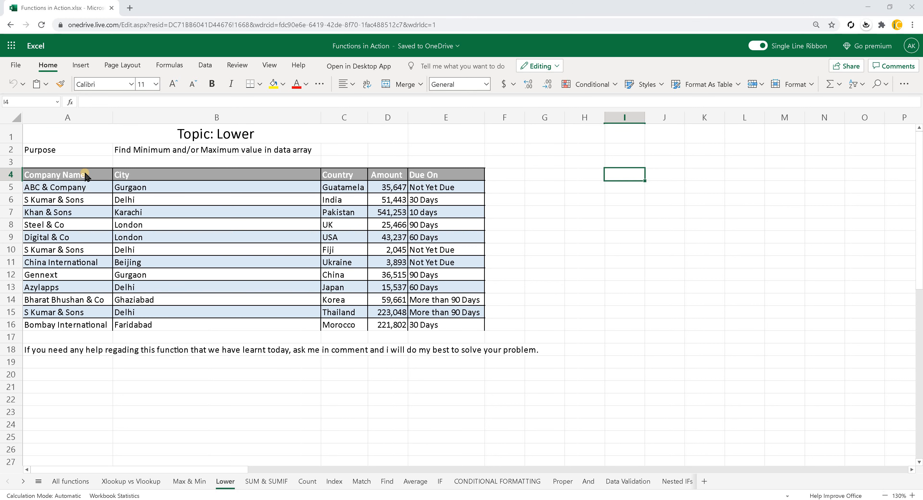
Examine the company names in A5:A16 and their mix of uppercase and lowercase letters
{"action": "left_click_drag", "start_coordinate": [85, 176], "coordinate": [77, 324]}
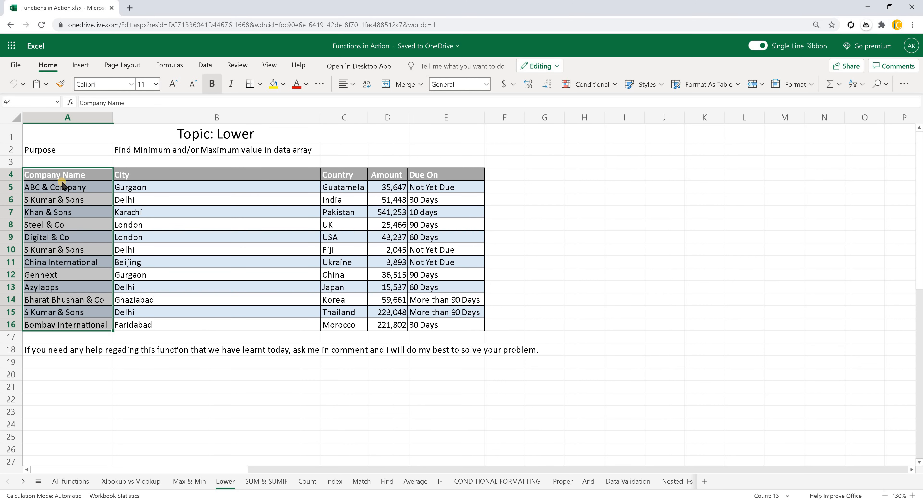
{"action": "left_click", "coordinate": [66, 316]}
{"action": "left_click_drag", "start_coordinate": [66, 326], "coordinate": [68, 187]}
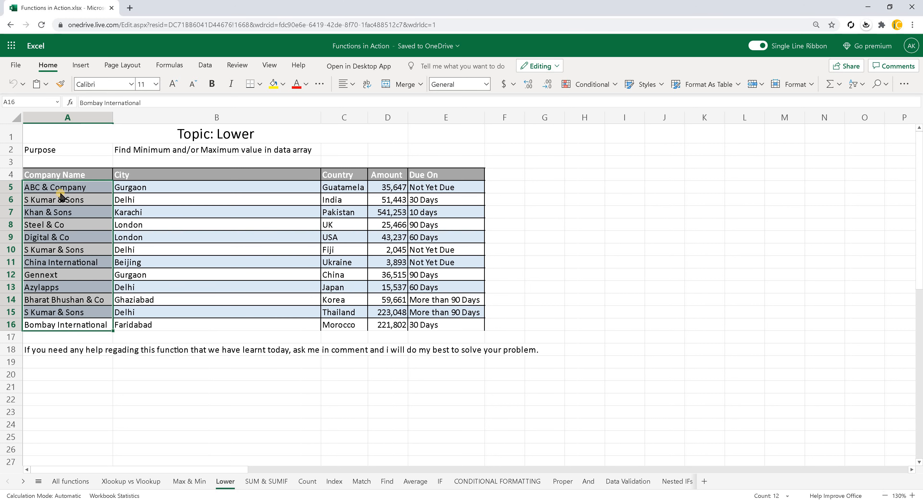
{"action": "mouse_move", "coordinate": [74, 326]}
{"action": "left_mouse_down"}
{"action": "mouse_move", "coordinate": [74, 181]}
{"action": "mouse_move", "coordinate": [82, 325]}
{"action": "left_mouse_up"}
{"action": "left_click", "coordinate": [82, 188]}
{"action": "left_click", "coordinate": [82, 324]}
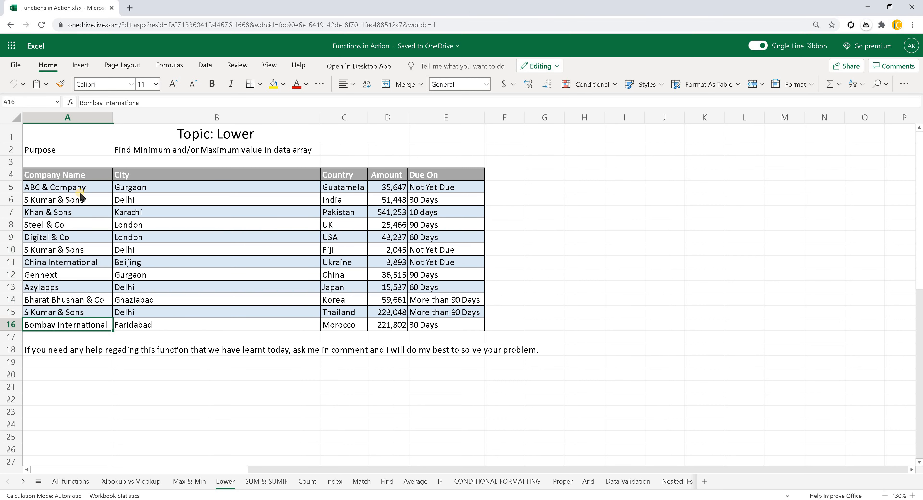
{"action": "left_click", "coordinate": [81, 190]}
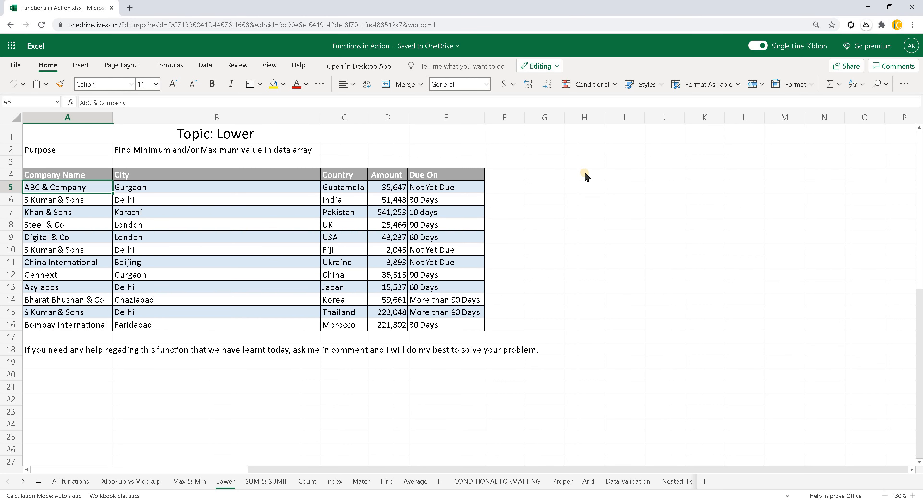
{"action": "left_click", "coordinate": [613, 166]}
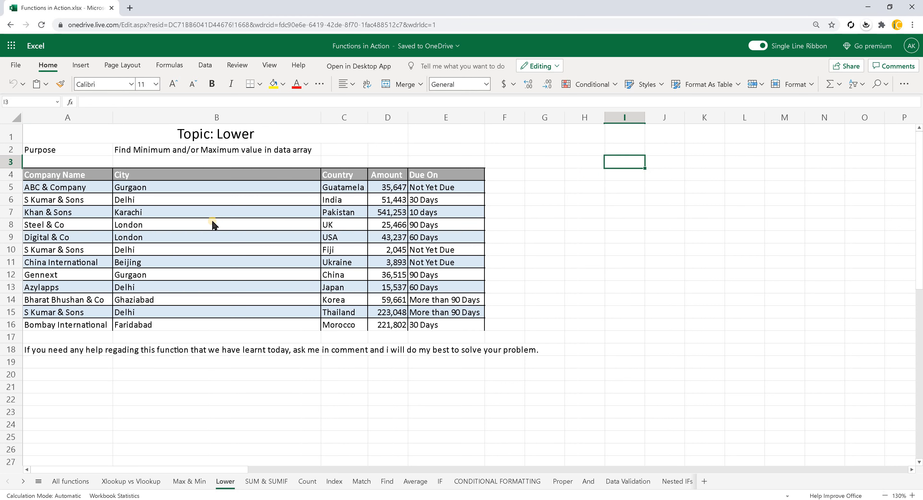
{"action": "left_click_drag", "start_coordinate": [102, 187], "coordinate": [83, 323]}
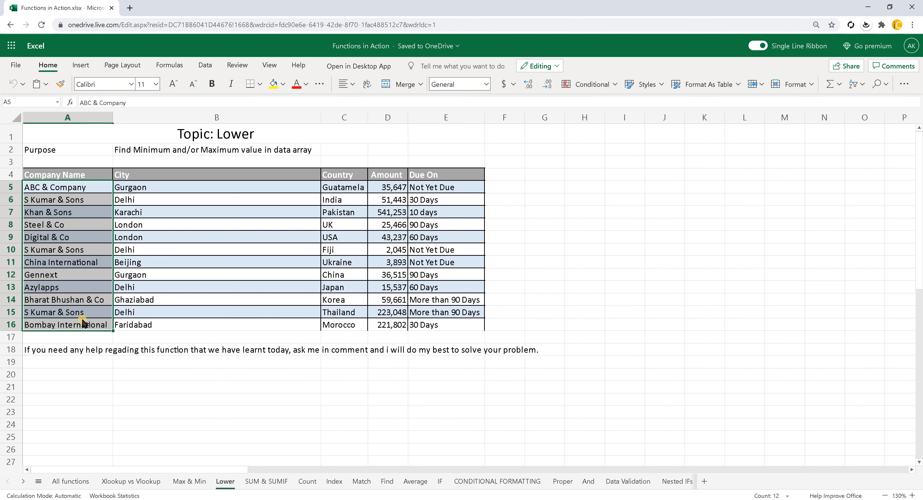
{"action": "left_click_drag", "start_coordinate": [83, 322], "coordinate": [86, 188]}
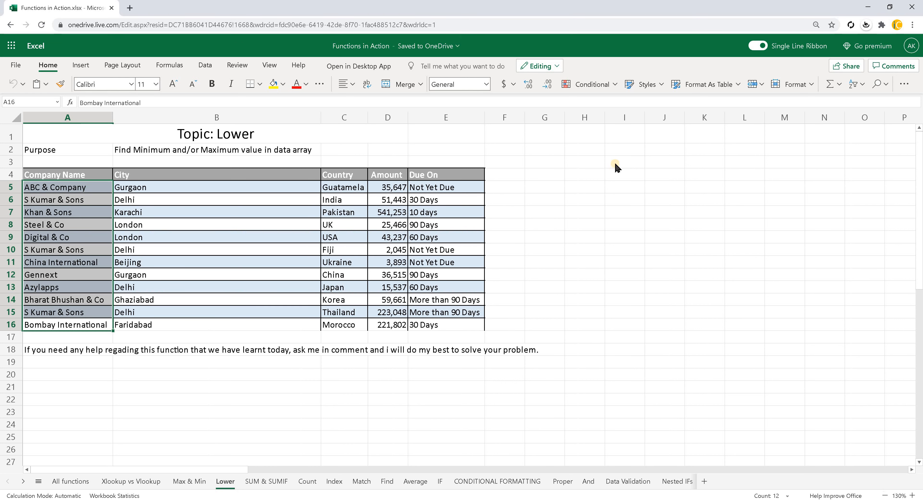
Enter the formula =LOWER(A5:A16) in cell I4 to convert all the company names to lowercase
{"action": "left_click", "coordinate": [625, 161]}
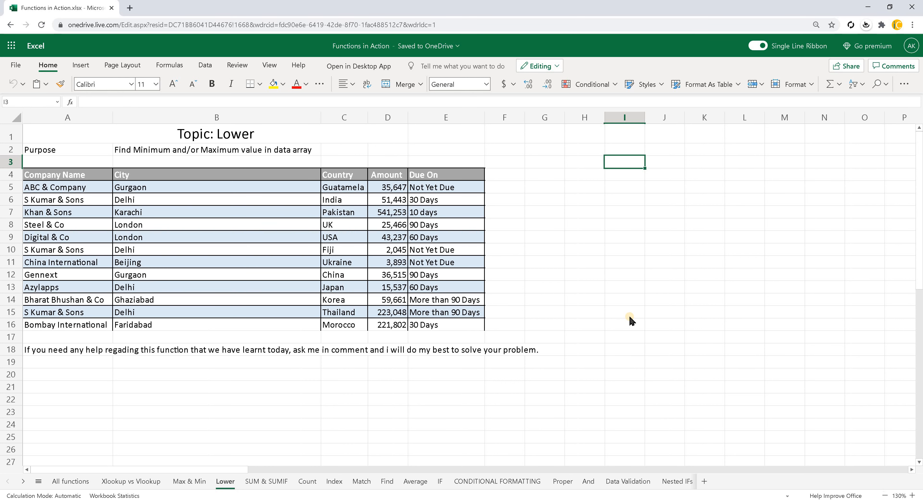
{"action": "key", "text": "Down"}
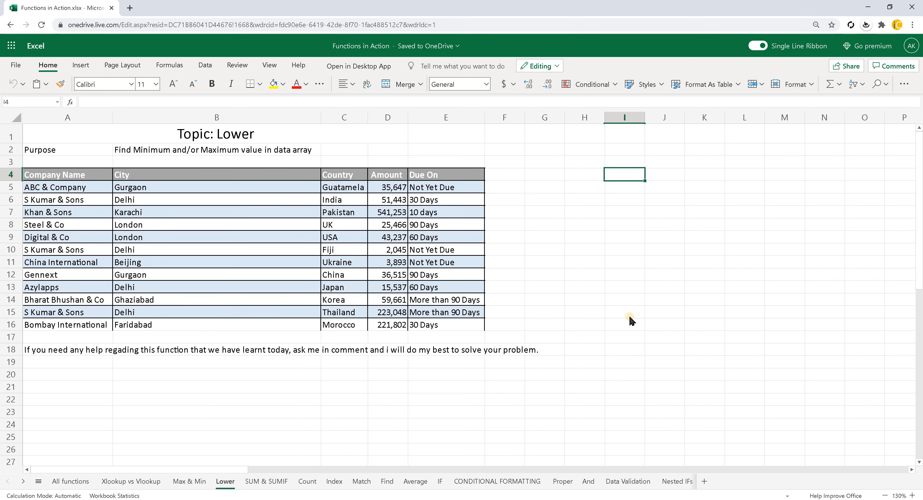
{"action": "type", "text": "="}
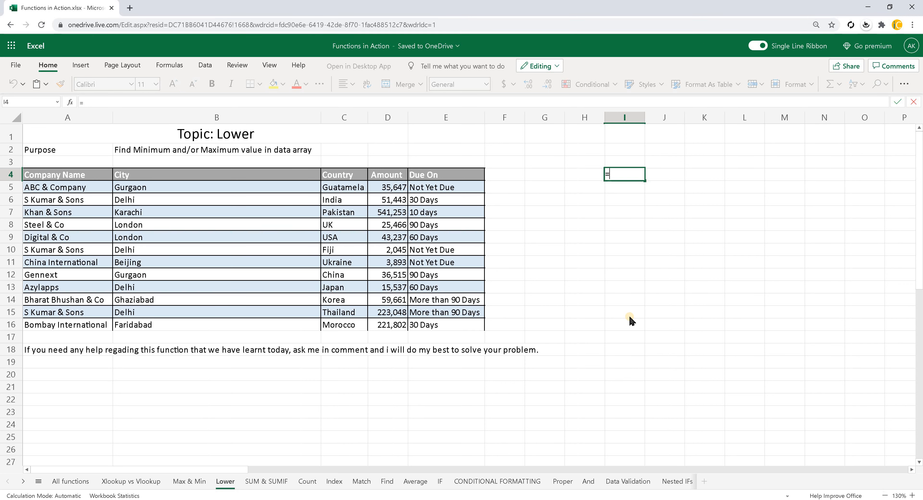
{"action": "type", "text": "low"}
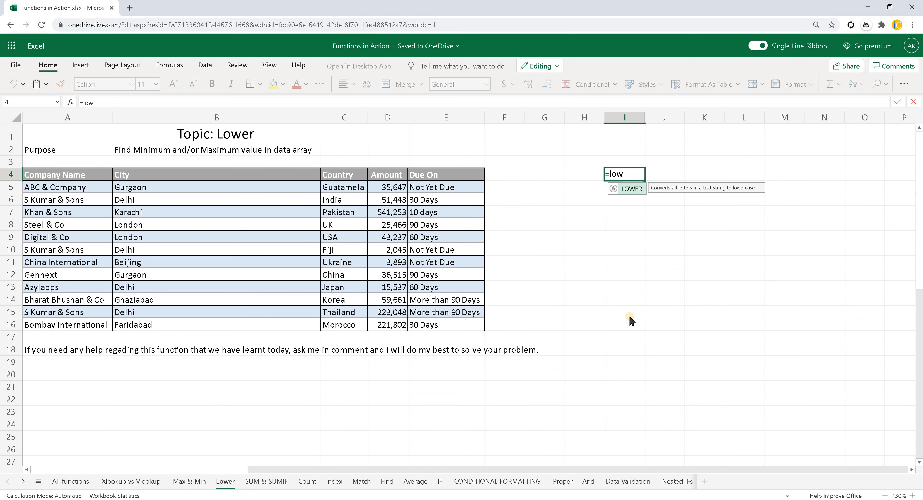
{"action": "key", "text": "Tab"}
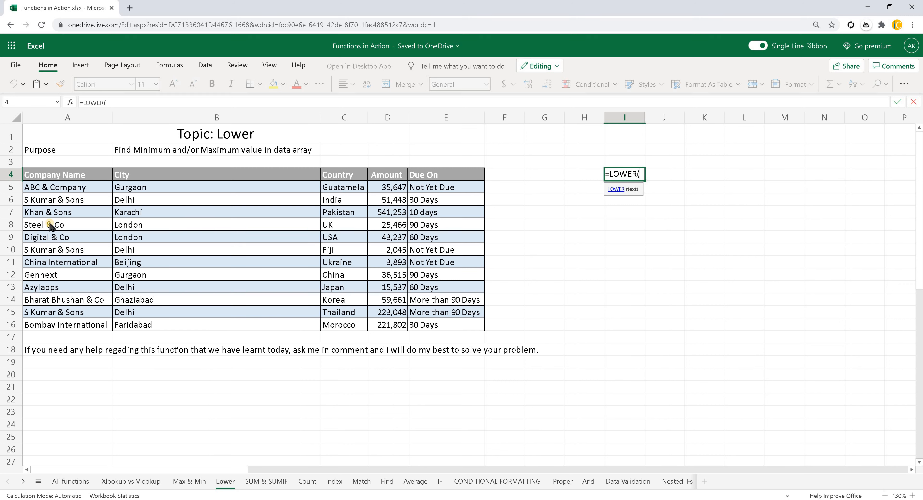
{"action": "left_click_drag", "start_coordinate": [50, 224], "coordinate": [53, 266]}
{"action": "left_click", "coordinate": [57, 237]}
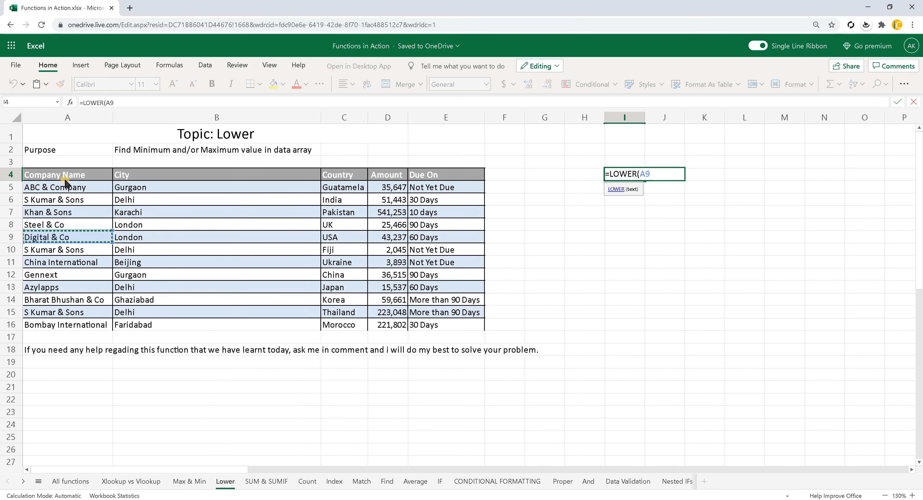
{"action": "left_click", "coordinate": [70, 299]}
{"action": "left_click", "coordinate": [61, 200]}
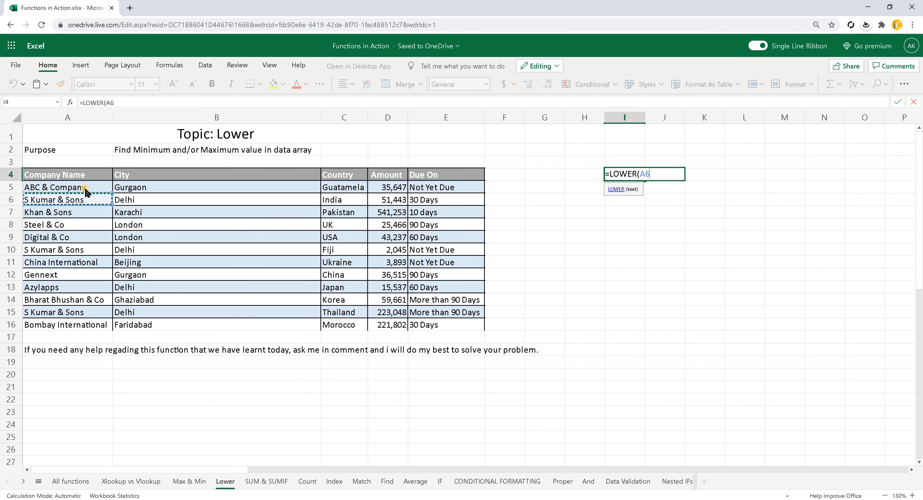
{"action": "left_click_drag", "start_coordinate": [73, 184], "coordinate": [58, 324]}
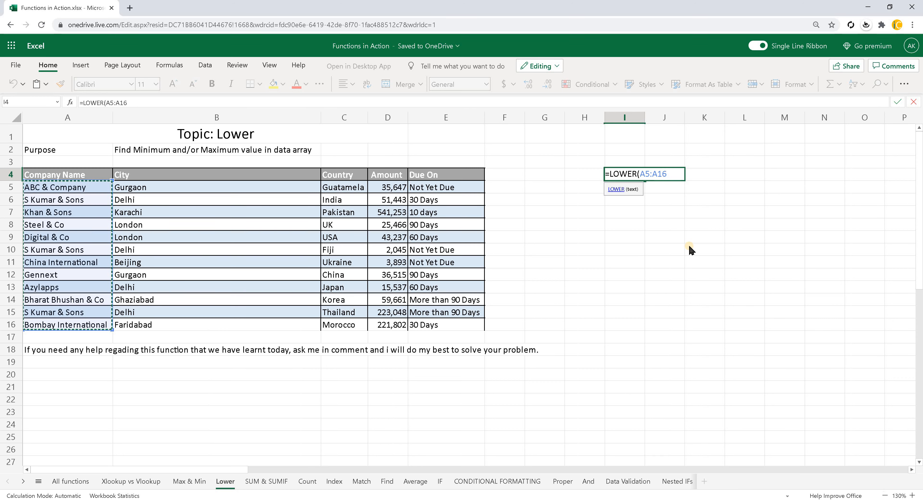
{"action": "key", "text": "Return"}
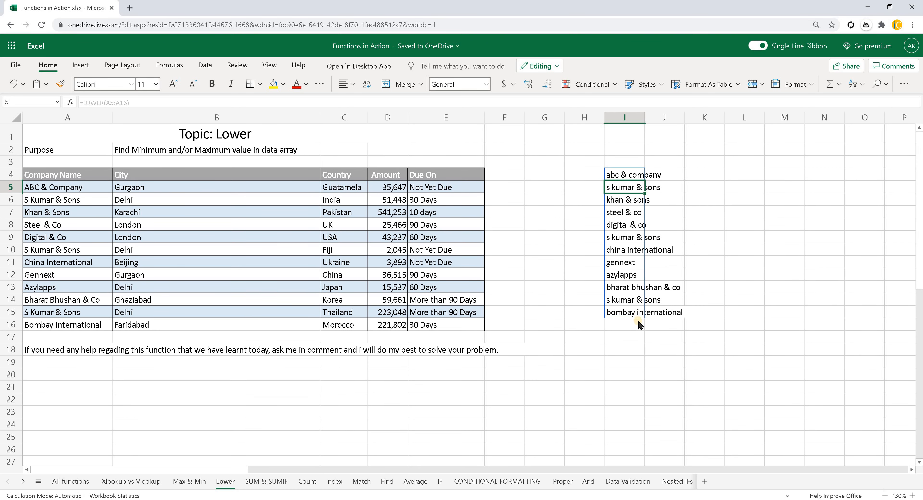
Try to paste a direct copy of the LOWER results in I4:I15 over the company names from A5, and undo the paste
{"action": "left_click_drag", "start_coordinate": [624, 176], "coordinate": [622, 190]}
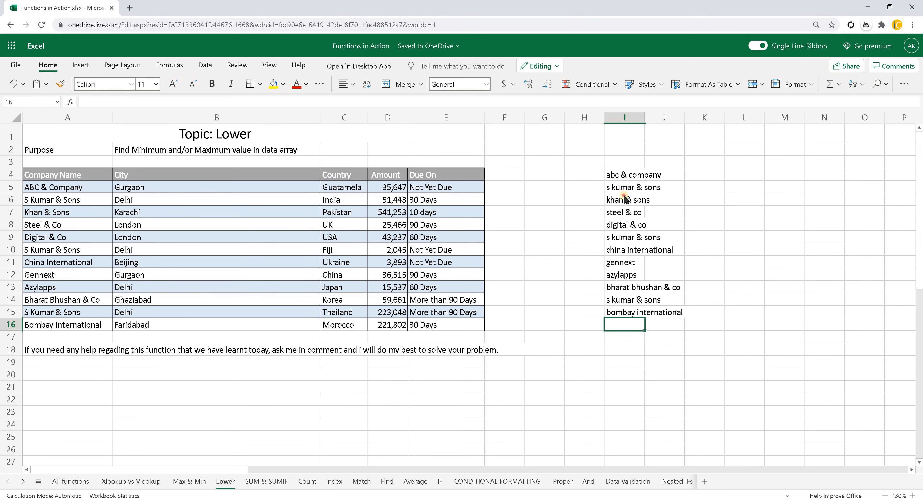
{"action": "left_click_drag", "start_coordinate": [623, 288], "coordinate": [623, 313]}
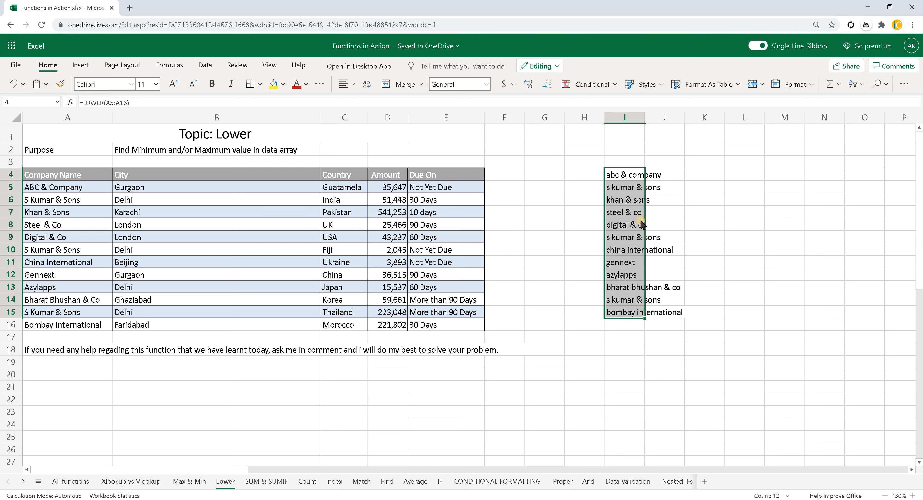
{"action": "key", "text": "ctrl+c"}
{"action": "left_click_drag", "start_coordinate": [47, 187], "coordinate": [54, 327]}
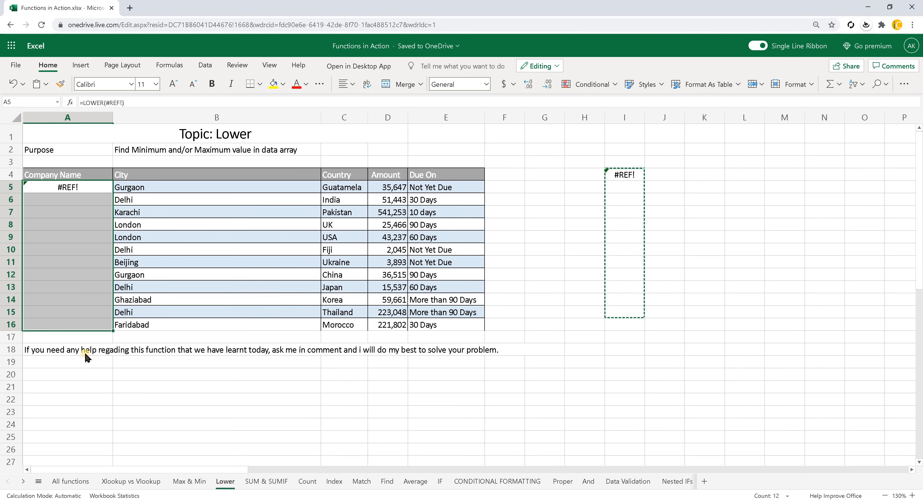
{"action": "key", "text": "ctrl+z"}
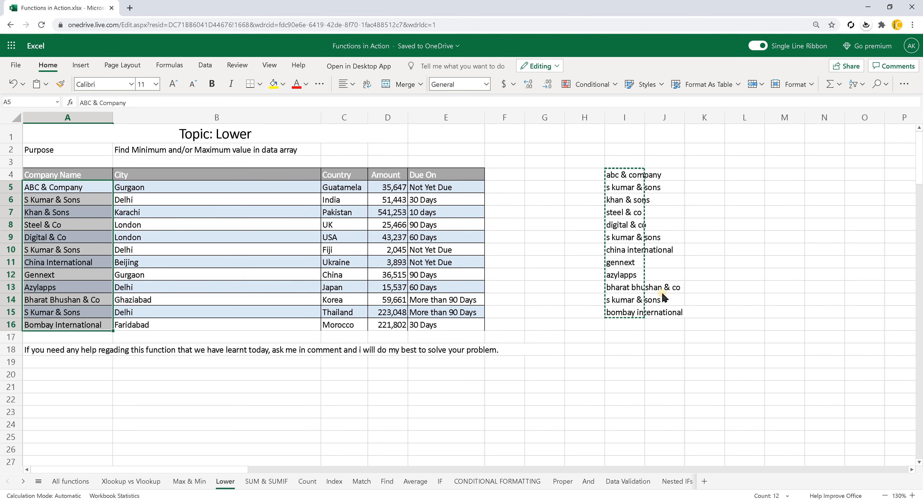
{"action": "key", "text": "Escape"}
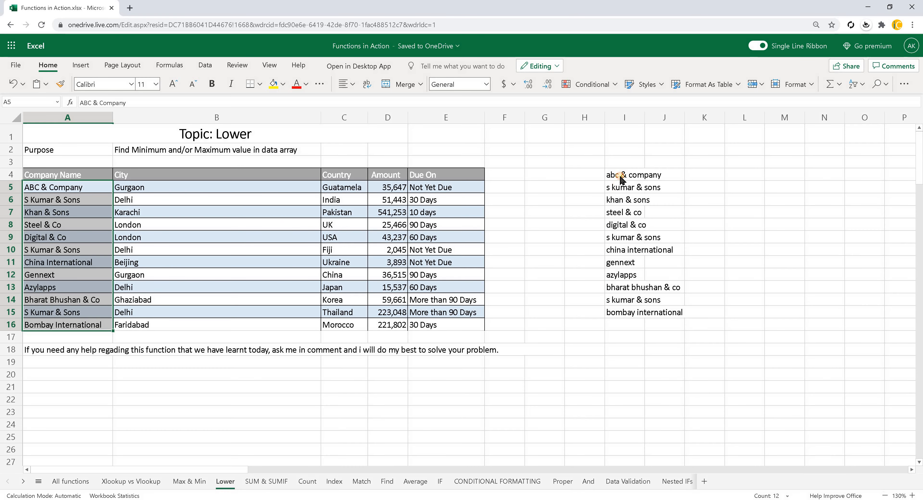
{"action": "left_click_drag", "start_coordinate": [622, 177], "coordinate": [624, 312]}
{"action": "key", "text": "ctrl+c"}
{"action": "left_click", "coordinate": [749, 174]}
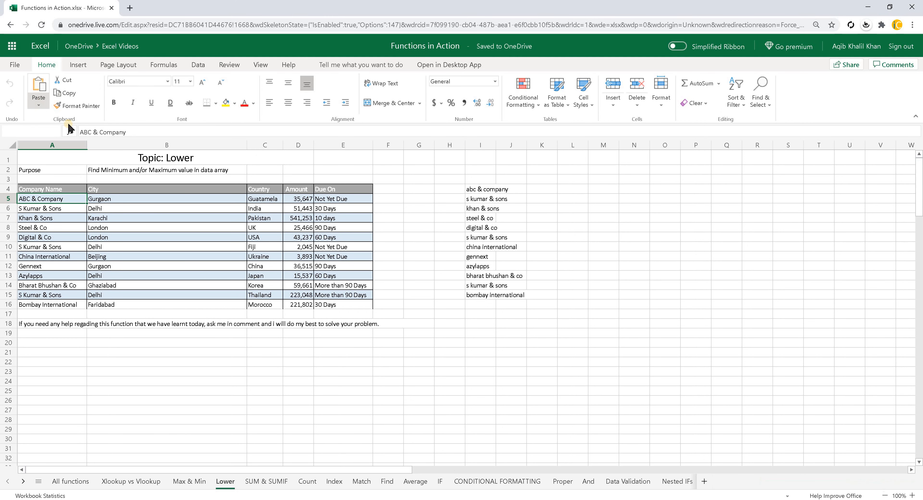
Copy the LOWER results in I4:I15 and paste them as values only starting at L4
{"action": "left_click_drag", "start_coordinate": [472, 192], "coordinate": [477, 295]}
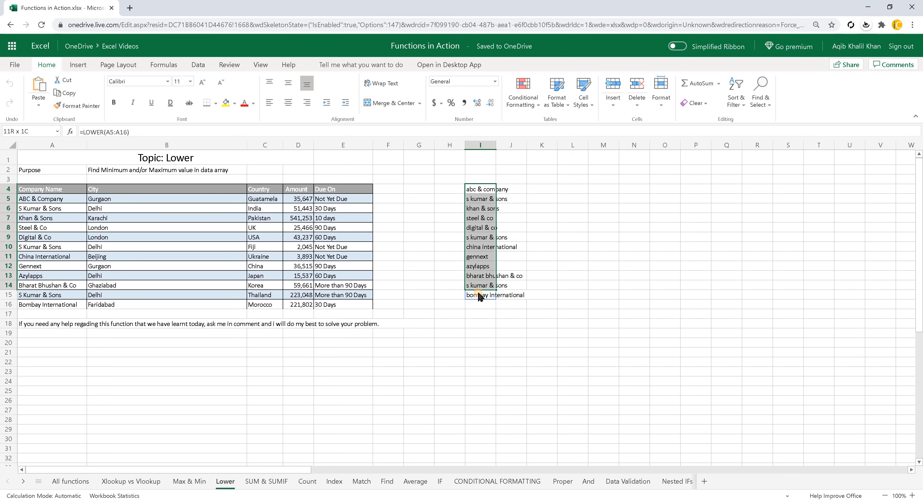
{"action": "key", "text": "ctrl+c"}
{"action": "left_click", "coordinate": [39, 105]}
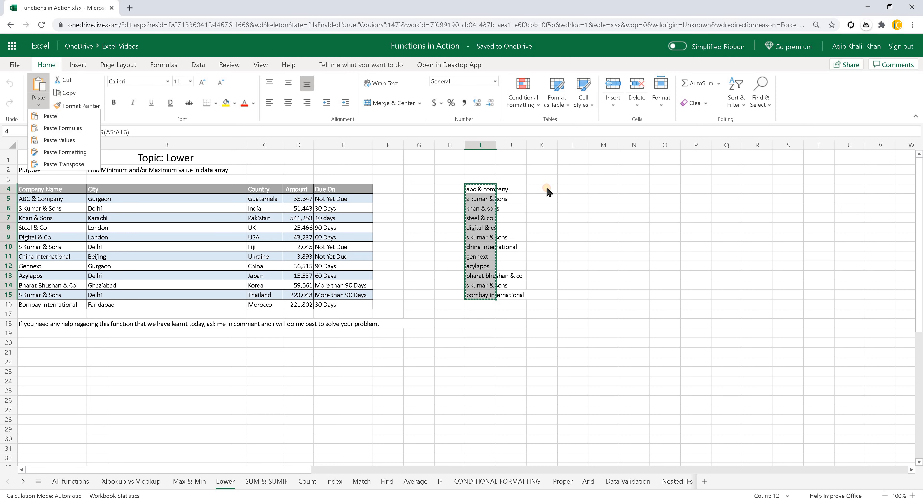
{"action": "left_click", "coordinate": [565, 189]}
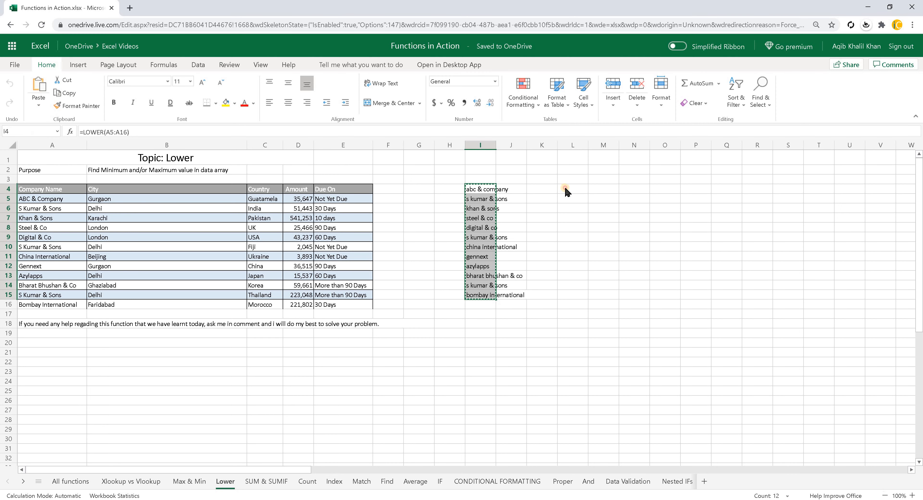
{"action": "left_click", "coordinate": [39, 105]}
{"action": "key", "text": "Return"}
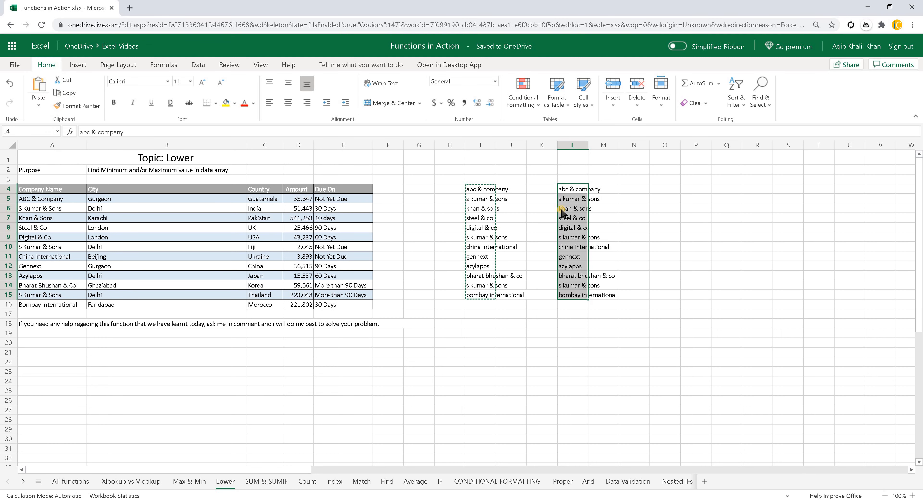
{"action": "key", "text": "Escape"}
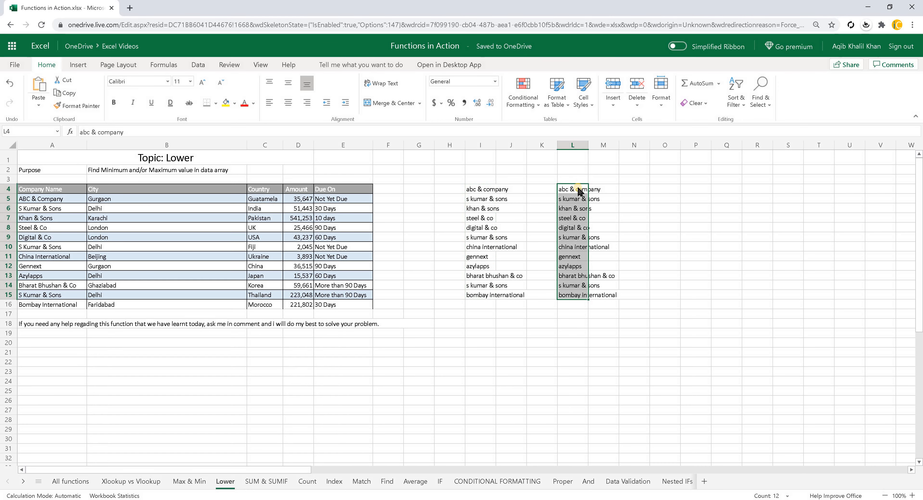
Copy the lowercase values in L4:L15 and paste them over the company names in A5:A16
{"action": "left_click_drag", "start_coordinate": [580, 190], "coordinate": [575, 293]}
{"action": "key", "text": "Return"}
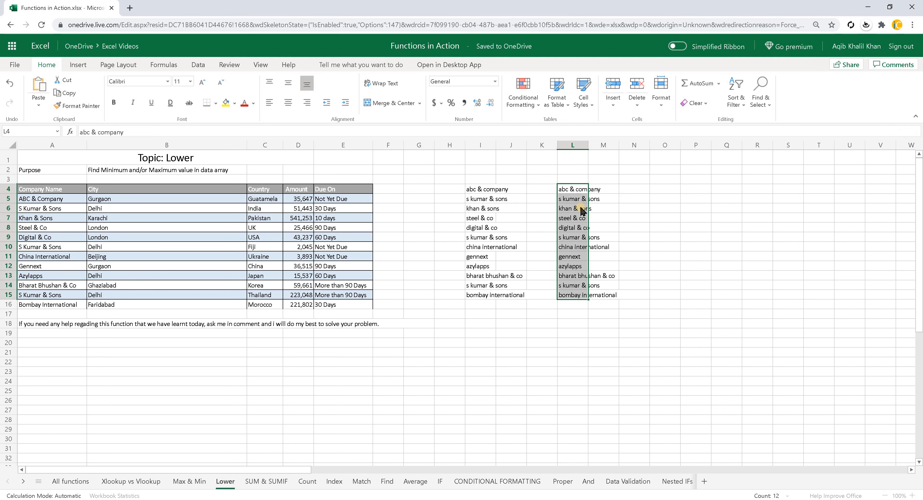
{"action": "key", "text": "ctrl+c"}
{"action": "left_click_drag", "start_coordinate": [58, 199], "coordinate": [52, 305]}
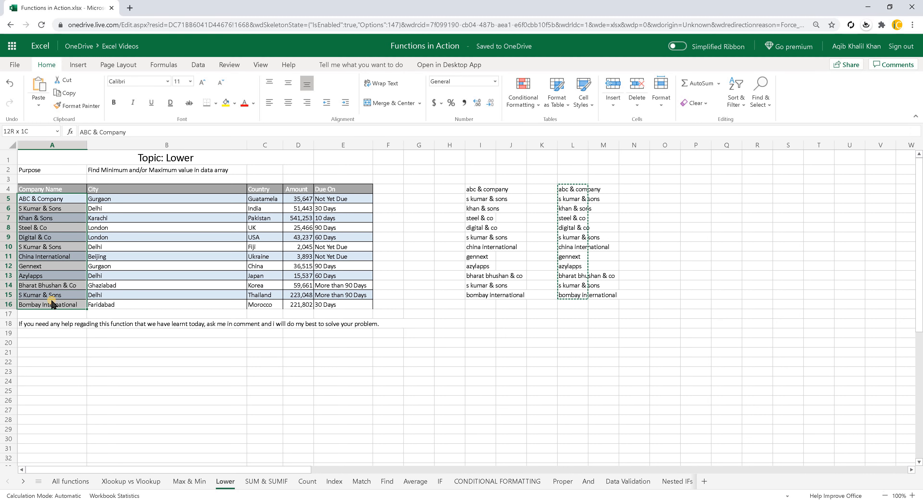
{"action": "key", "text": "ctrl+v"}
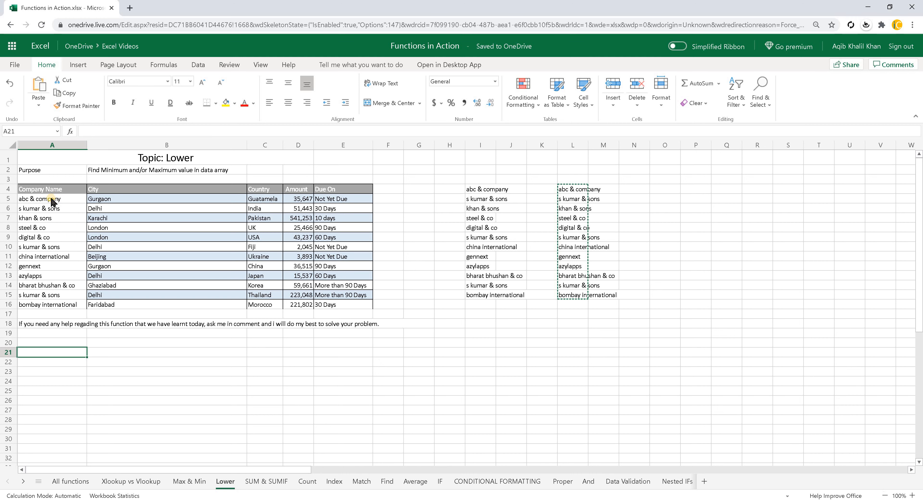
{"action": "left_click", "coordinate": [46, 351]}
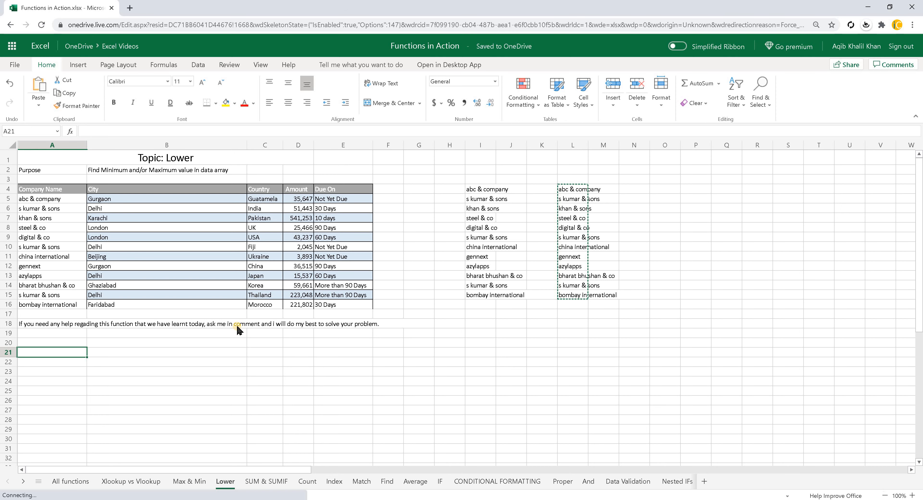
Try clearing the lowercase lists in I4:M15, and undo both that deletion and the paste over the company names
{"action": "left_click", "coordinate": [472, 351]}
{"action": "left_click_drag", "start_coordinate": [472, 190], "coordinate": [553, 298]}
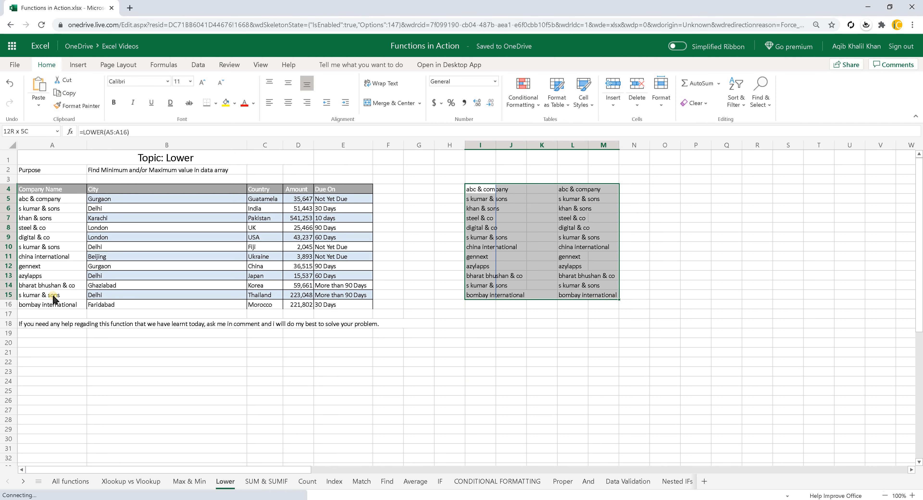
{"action": "key", "text": "Delete"}
{"action": "key", "text": "ctrl+z"}
{"action": "left_click", "coordinate": [79, 335]}
{"action": "key", "text": "ctrl+z"}
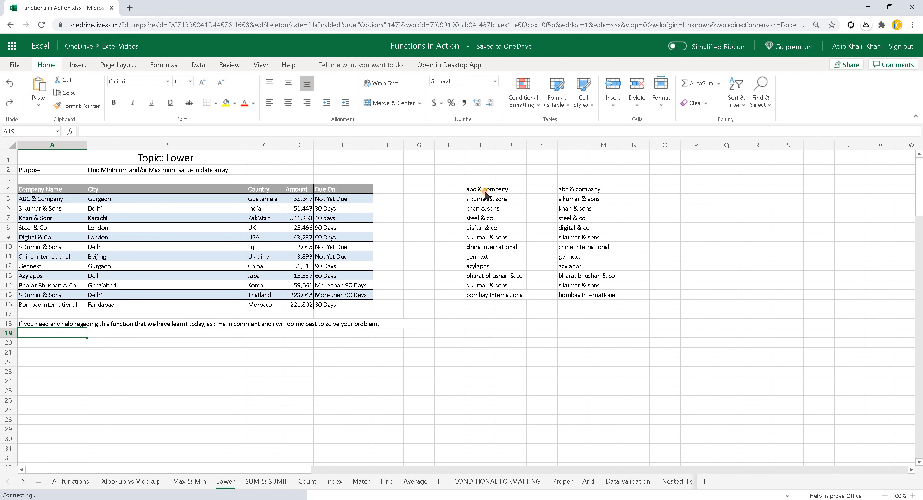
Clear both lowercase helper lists from the range I4:M16
{"action": "left_click_drag", "start_coordinate": [485, 195], "coordinate": [601, 307]}
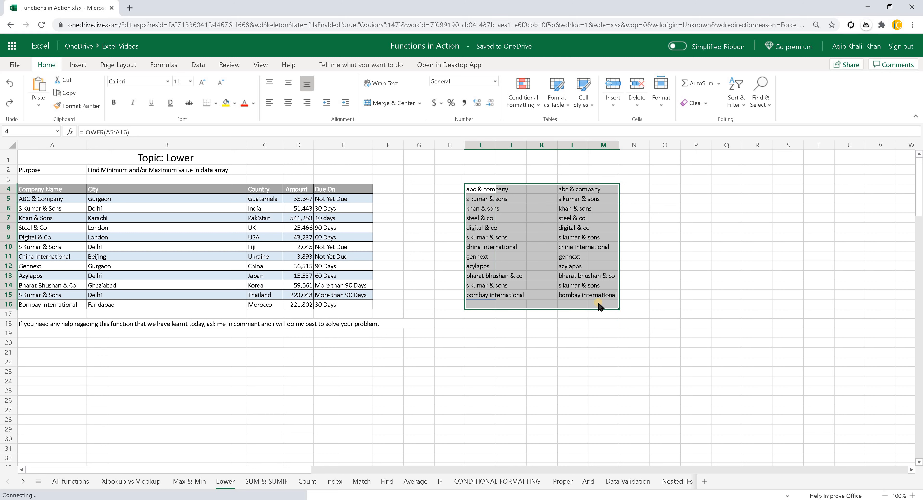
{"action": "key", "text": "Delete"}
{"action": "left_click", "coordinate": [481, 190]}
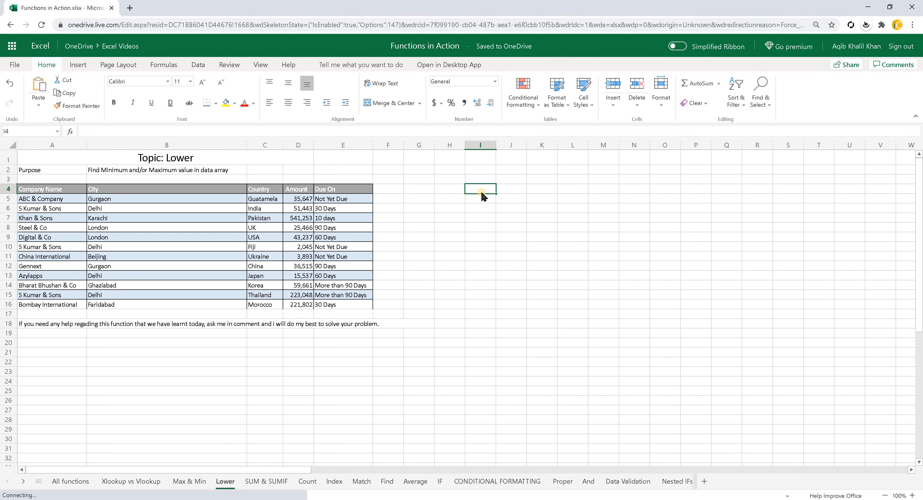
Enter a LOWER formula in I4 that converts the company names in A5:A16 to lowercase
{"action": "type", "text": "=low"}
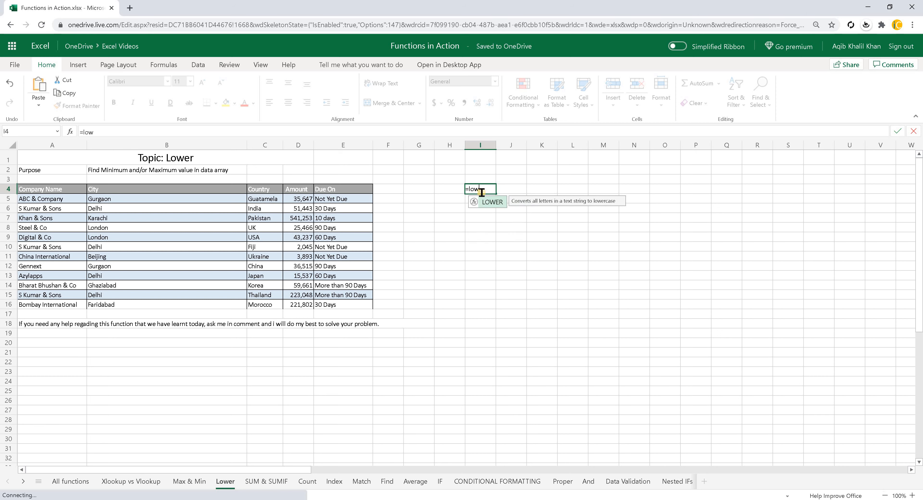
{"action": "key", "text": "Tab"}
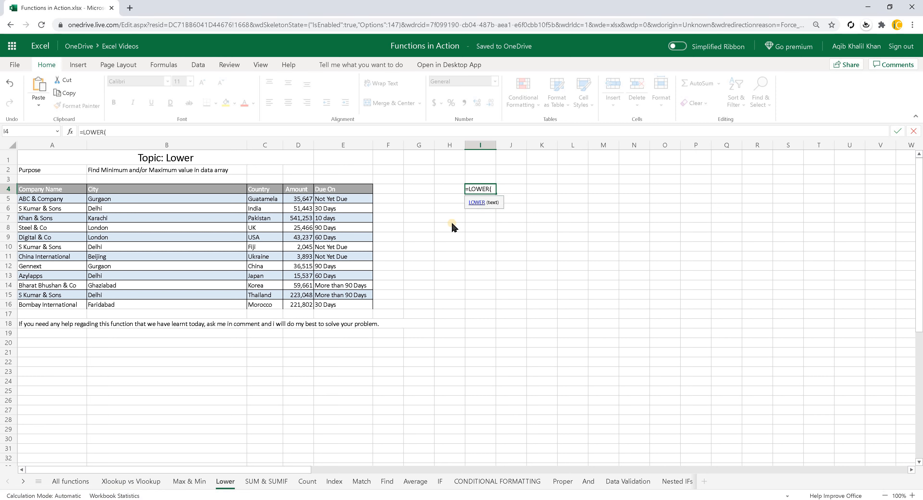
{"action": "left_click_drag", "start_coordinate": [61, 201], "coordinate": [60, 305]}
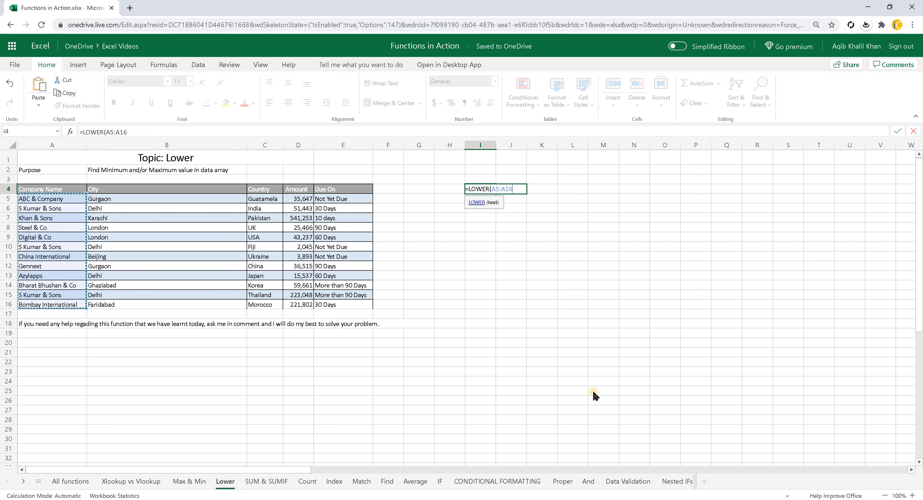
{"action": "key", "text": "Return"}
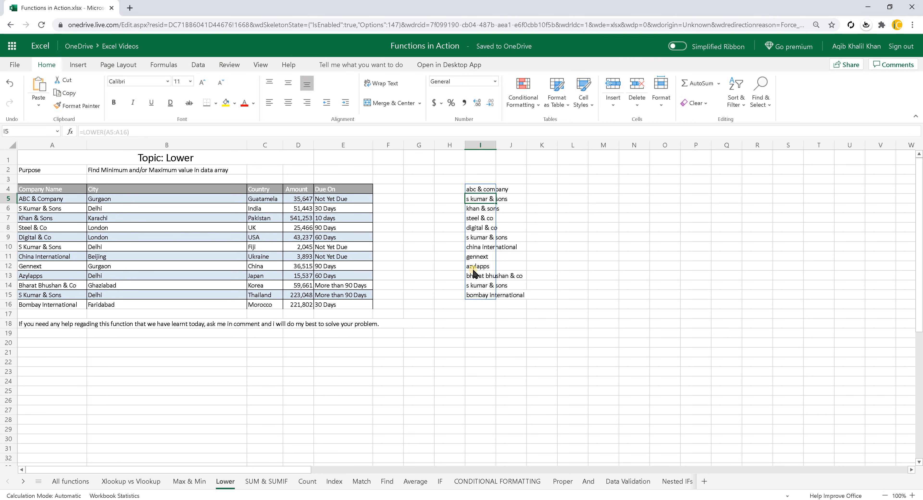
{"action": "left_click", "coordinate": [477, 306]}
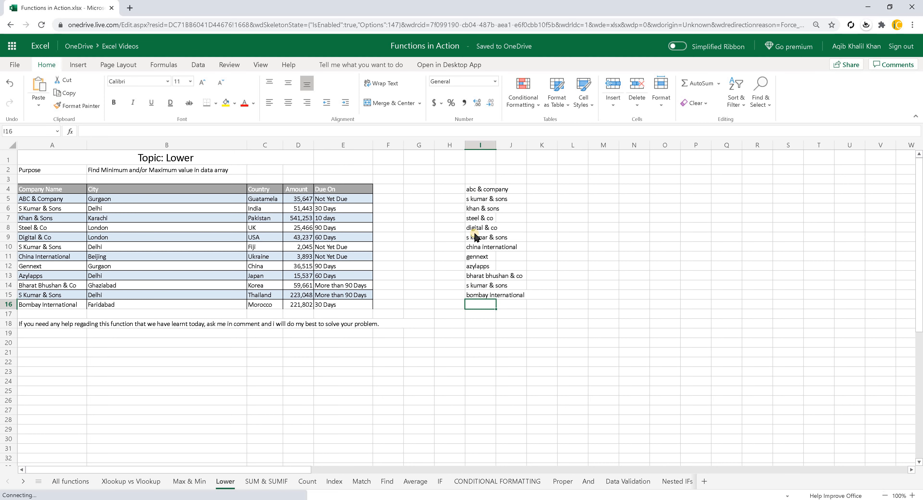
{"action": "left_click", "coordinate": [479, 315]}
Copy the LOWER results in I4:I15 and paste them as values only starting at M4
{"action": "left_click_drag", "start_coordinate": [475, 193], "coordinate": [476, 296]}
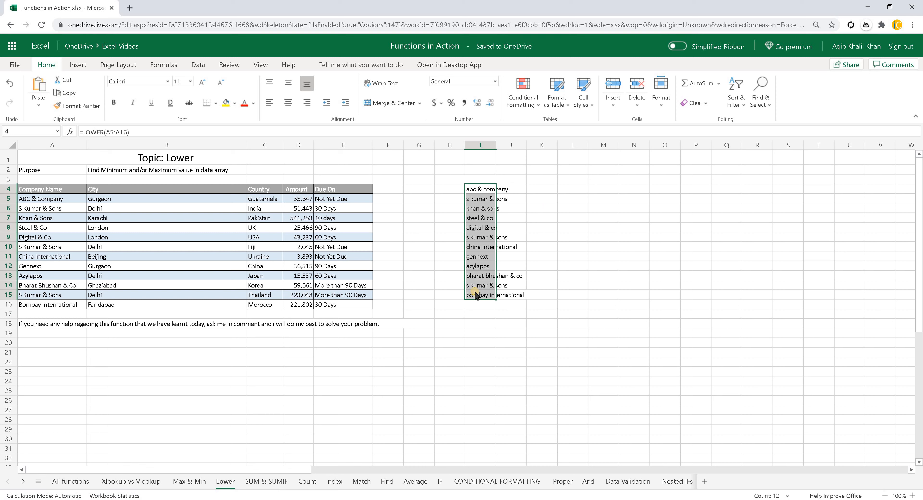
{"action": "key", "text": "ctrl+c"}
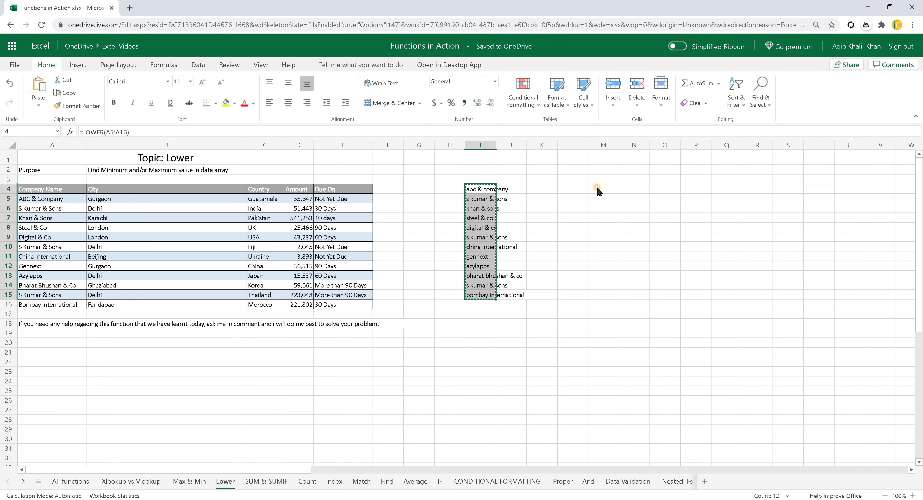
{"action": "left_click", "coordinate": [598, 190]}
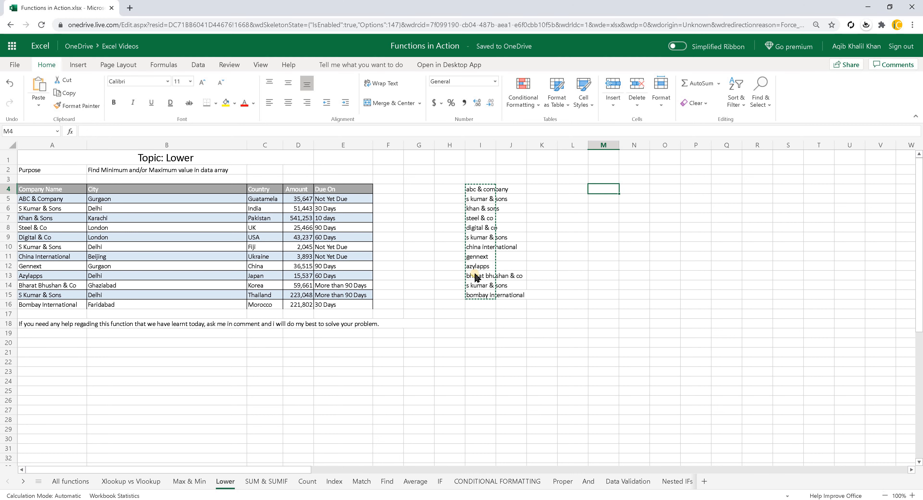
{"action": "left_click", "coordinate": [40, 106]}
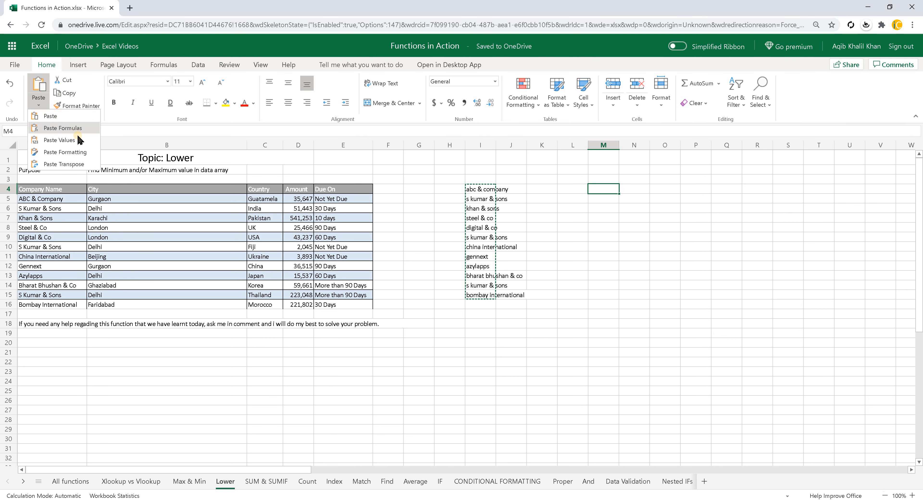
{"action": "left_click", "coordinate": [76, 142]}
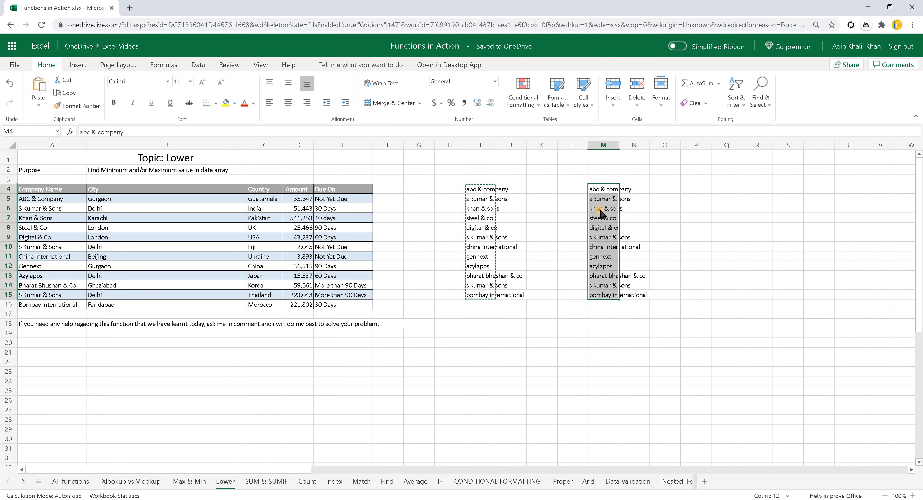
Compare the contents of the pasted list in column M with the formula results in I4:I15
{"action": "left_click", "coordinate": [597, 209]}
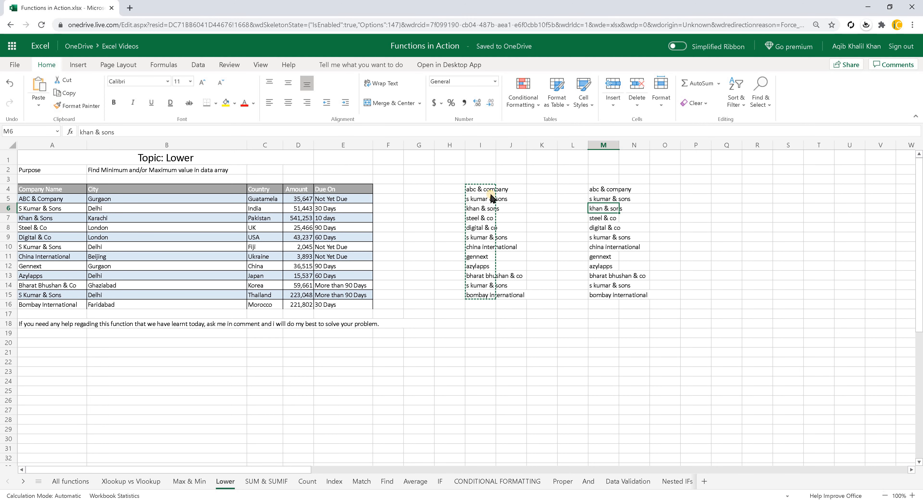
{"action": "left_click", "coordinate": [489, 209]}
{"action": "left_click_drag", "start_coordinate": [473, 189], "coordinate": [472, 295]}
{"action": "left_click", "coordinate": [472, 295]}
{"action": "left_click_drag", "start_coordinate": [473, 192], "coordinate": [472, 283]}
{"action": "left_click", "coordinate": [474, 256]}
{"action": "left_click", "coordinate": [474, 237]}
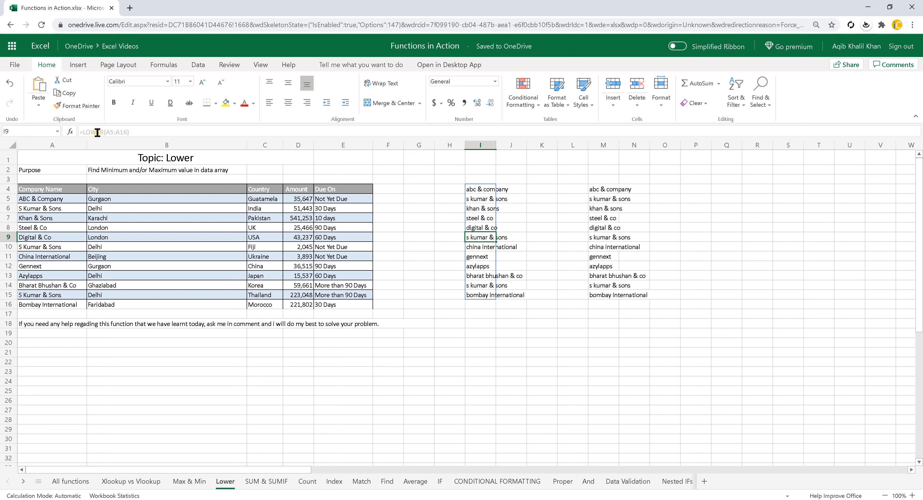
Copy the lowercase values in M4:M15 and paste them over the company names in A5:A16
{"action": "left_click", "coordinate": [605, 223]}
{"action": "left_click_drag", "start_coordinate": [597, 192], "coordinate": [597, 297]}
{"action": "key", "text": "ctrl+c"}
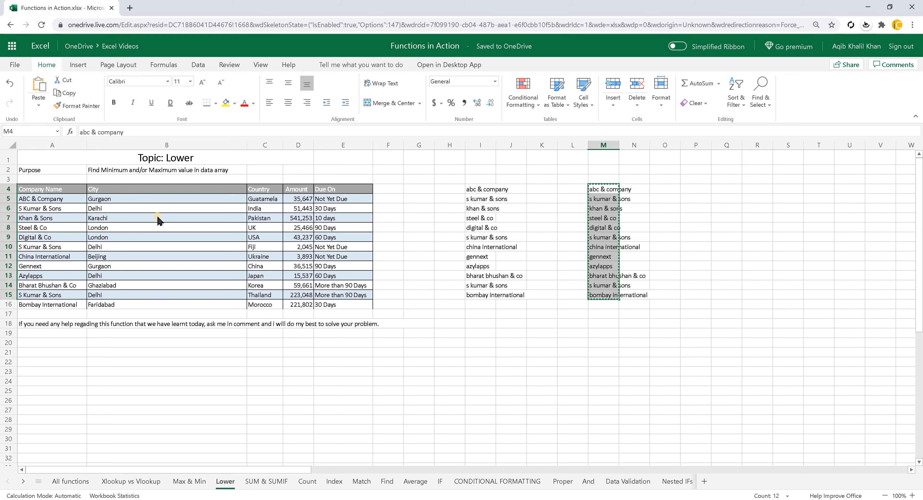
{"action": "left_click", "coordinate": [22, 199]}
{"action": "left_click_drag", "start_coordinate": [24, 296], "coordinate": [26, 305]}
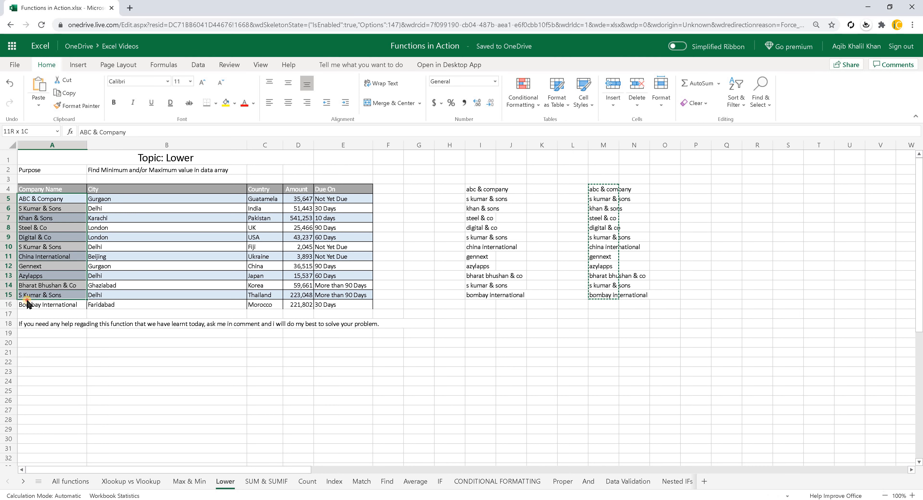
{"action": "key", "text": "ctrl+v"}
{"action": "left_click_drag", "start_coordinate": [41, 204], "coordinate": [38, 237]}
{"action": "left_click_drag", "start_coordinate": [39, 306], "coordinate": [39, 307]}
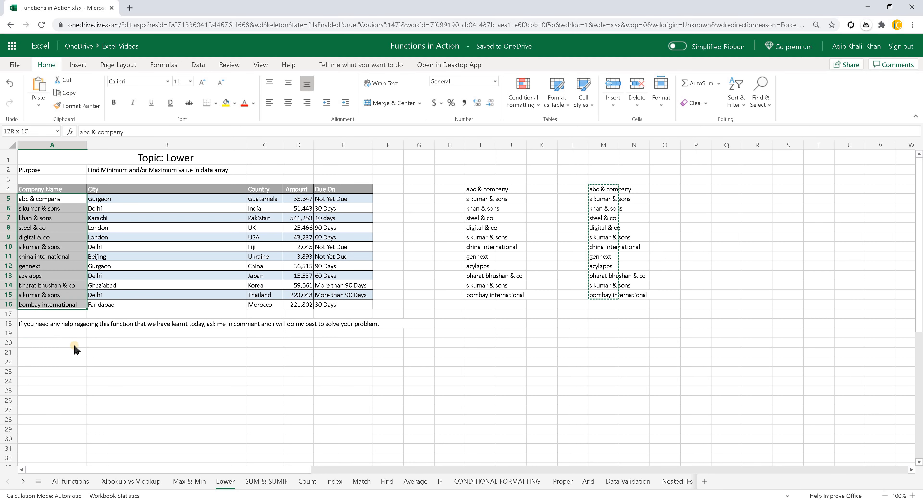
{"action": "left_click", "coordinate": [81, 353]}
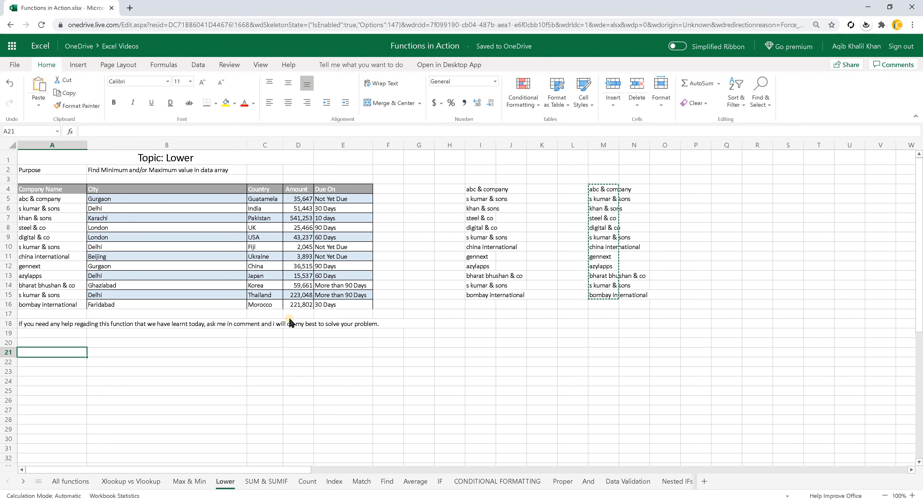
Enter an UPPER formula in Q4 that converts the city names in B5:B16 to uppercase
{"action": "left_click", "coordinate": [695, 188]}
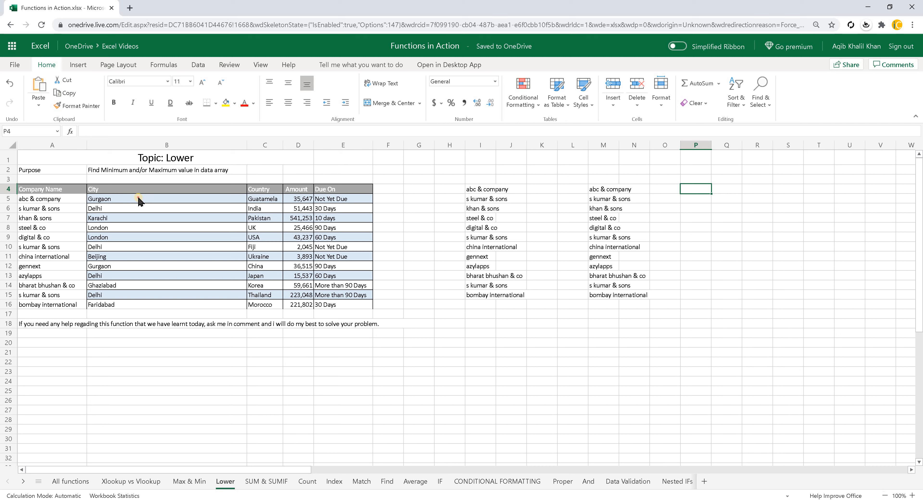
{"action": "left_click_drag", "start_coordinate": [139, 201], "coordinate": [136, 305]}
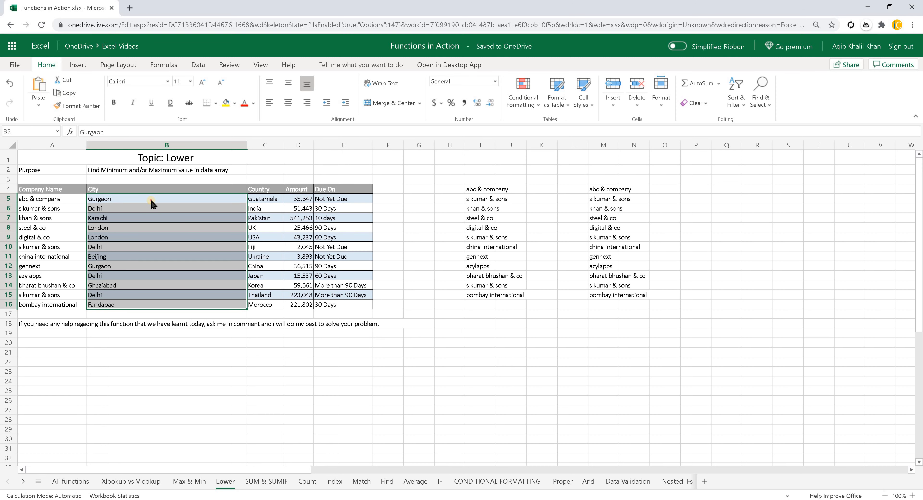
{"action": "key", "text": "Escape"}
{"action": "left_click", "coordinate": [722, 193]}
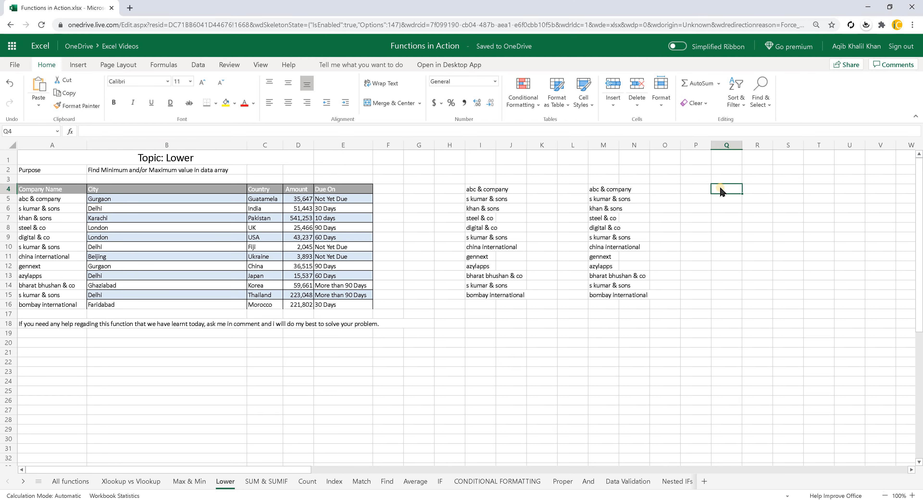
{"action": "type", "text": "="}
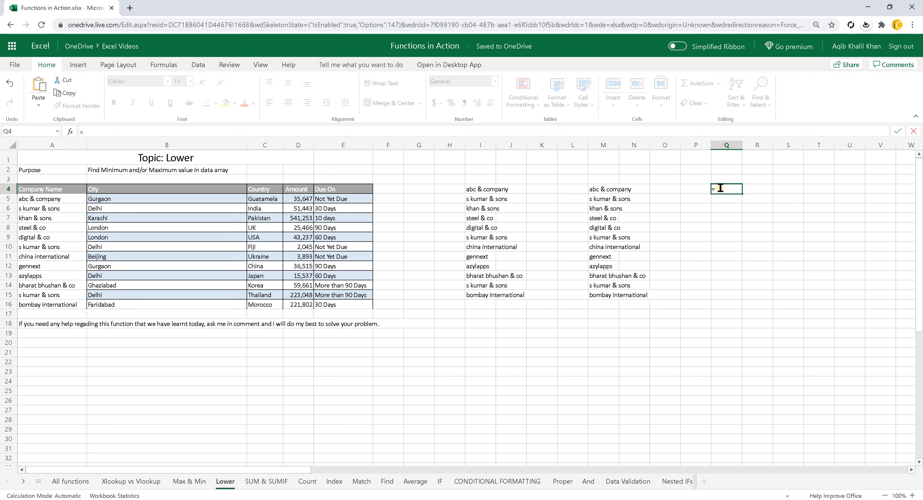
{"action": "type", "text": "upp"}
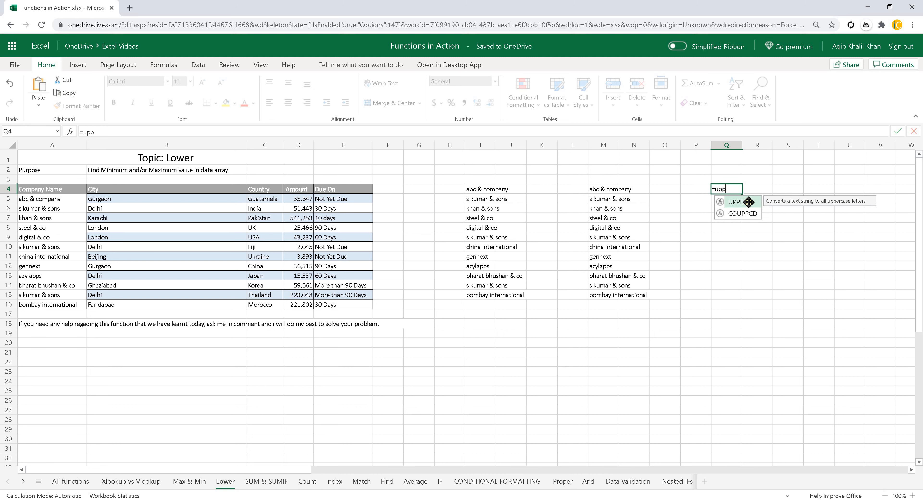
{"action": "double_click", "coordinate": [748, 203]}
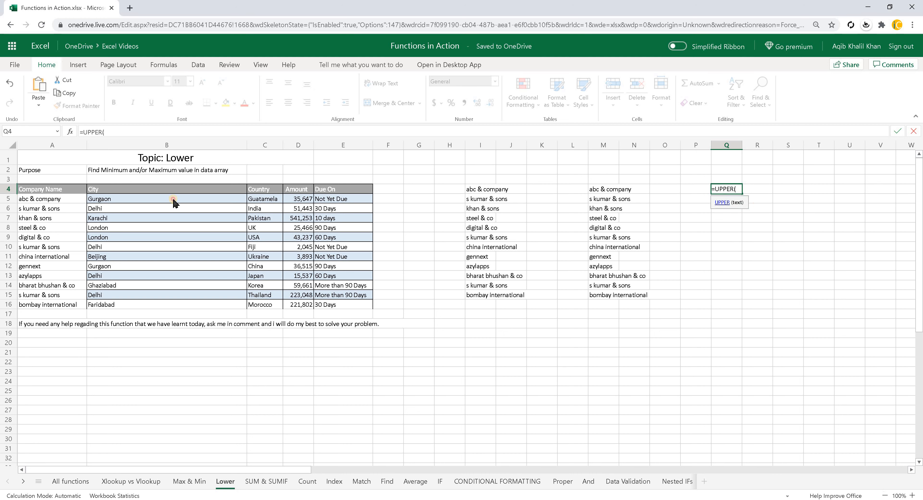
{"action": "left_click_drag", "start_coordinate": [173, 199], "coordinate": [166, 306]}
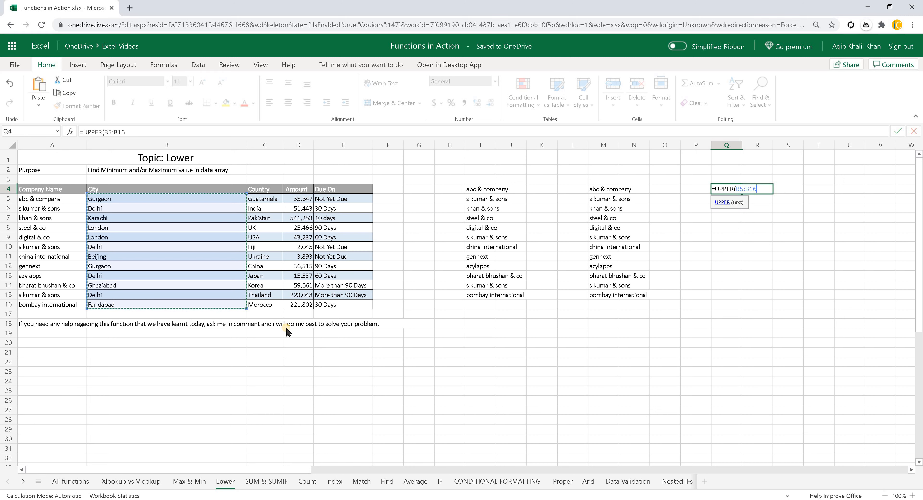
{"action": "key", "text": "Return"}
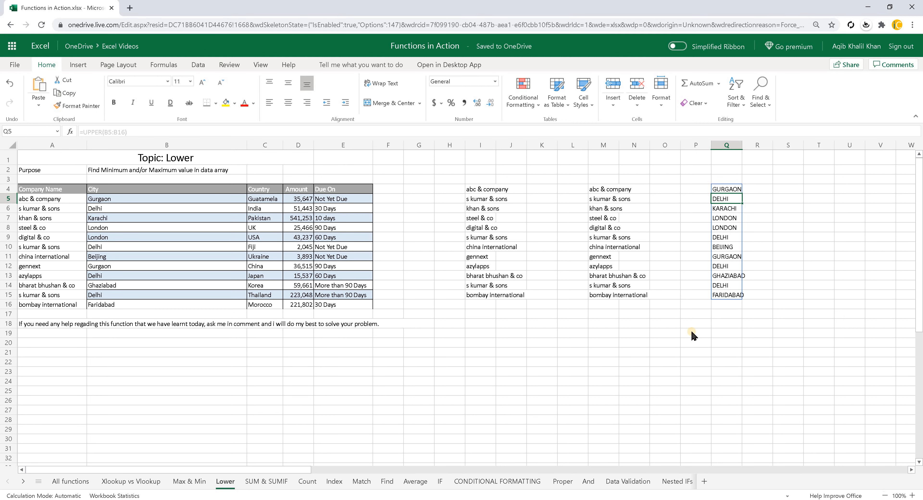
Examine the uppercase city results in Q4:Q15 and the formula behind them
{"action": "left_click", "coordinate": [731, 218]}
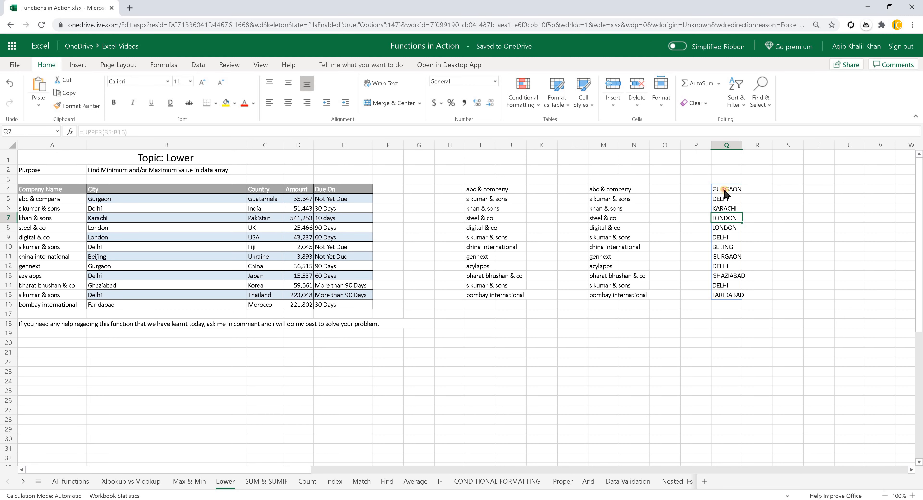
{"action": "left_click_drag", "start_coordinate": [726, 193], "coordinate": [723, 297]}
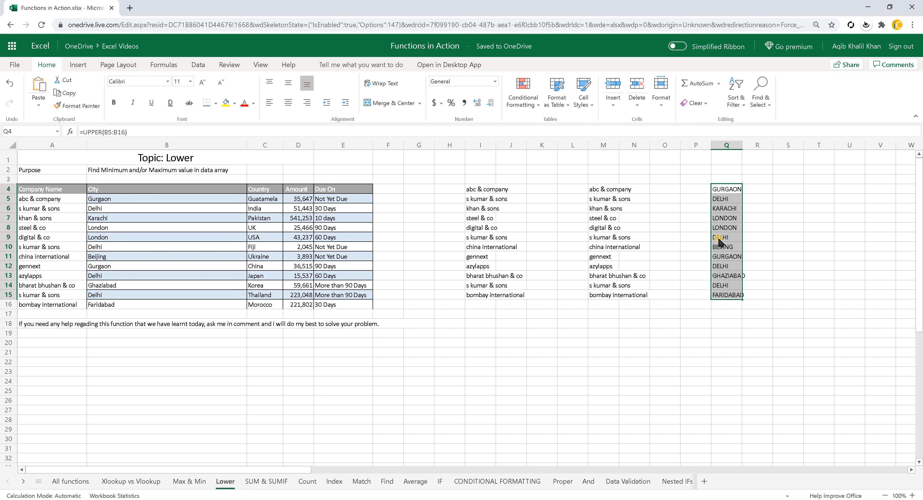
{"action": "left_click", "coordinate": [724, 200]}
{"action": "left_click", "coordinate": [719, 217]}
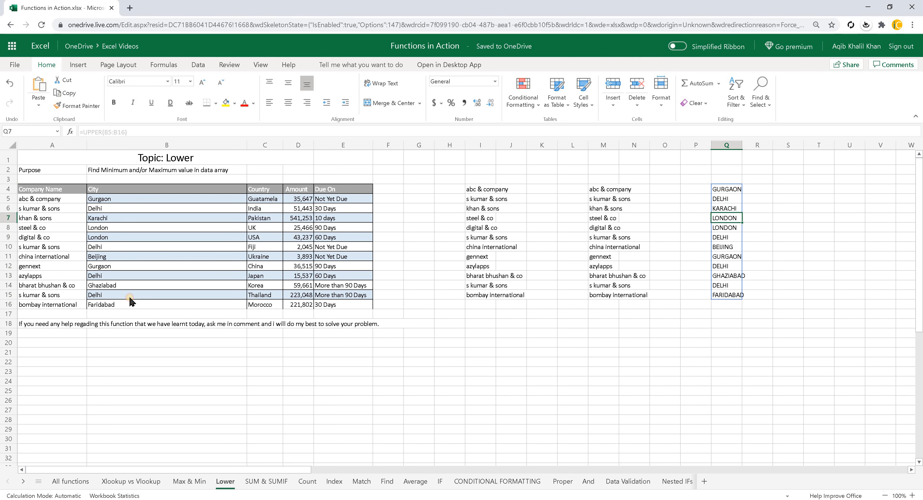
{"action": "left_click", "coordinate": [731, 249]}
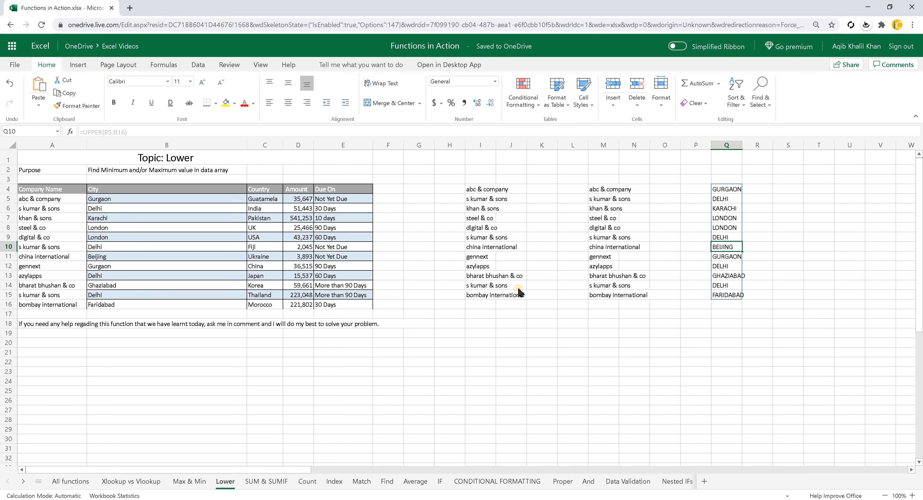
{"action": "left_click", "coordinate": [515, 298]}
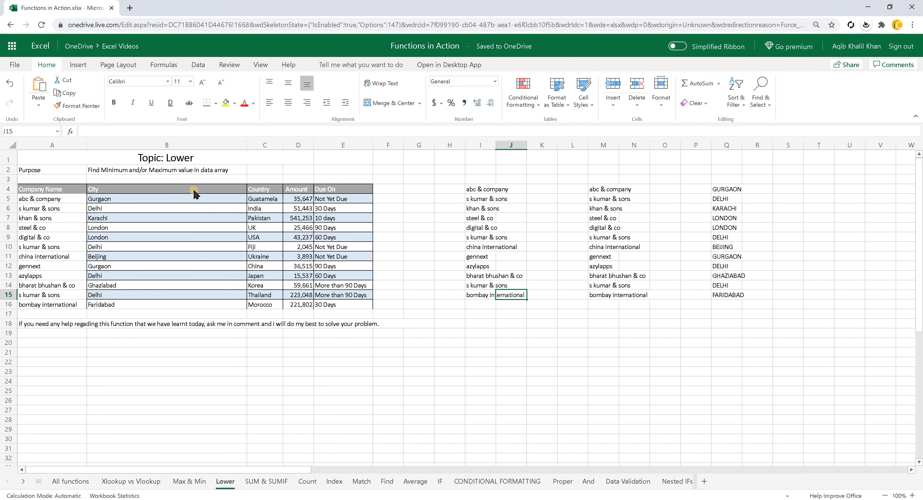
Change the sheet title in A1 to "Topic: Lower & Upper"
{"action": "key", "text": "ctrl+Home"}
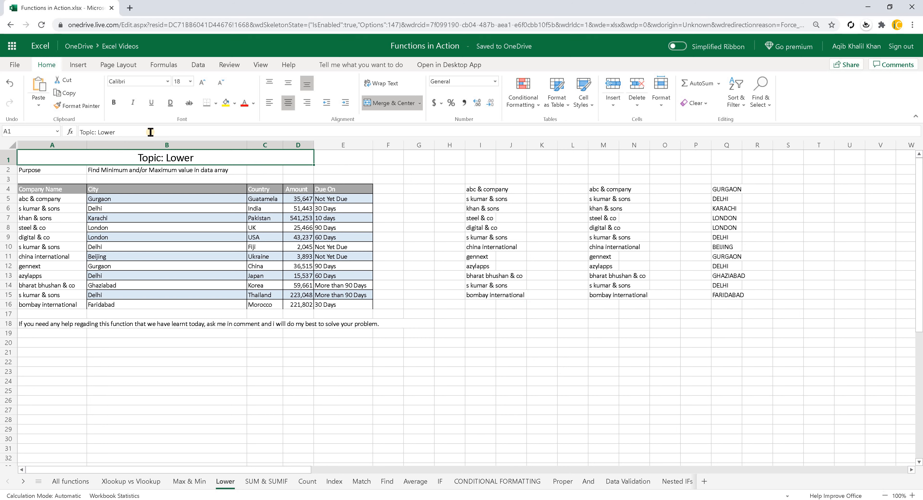
{"action": "left_click", "coordinate": [150, 132]}
{"action": "type", "text": "& Upper"}
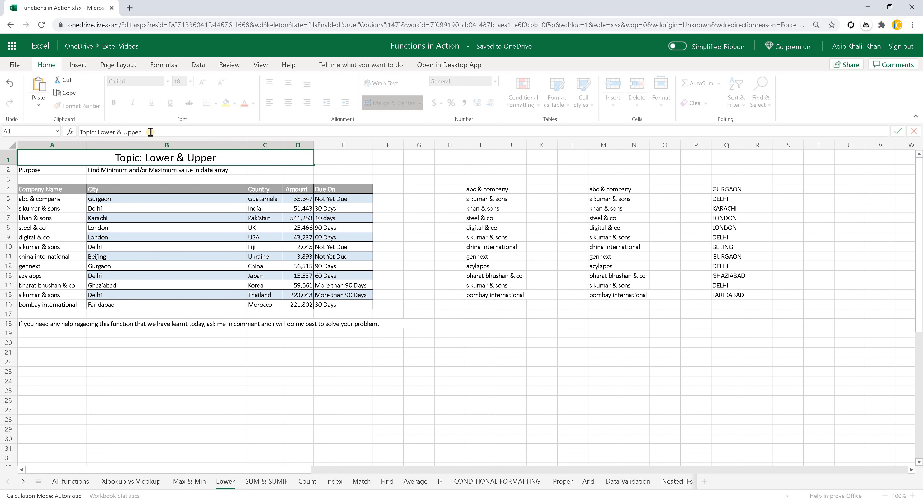
{"action": "key", "text": "Return"}
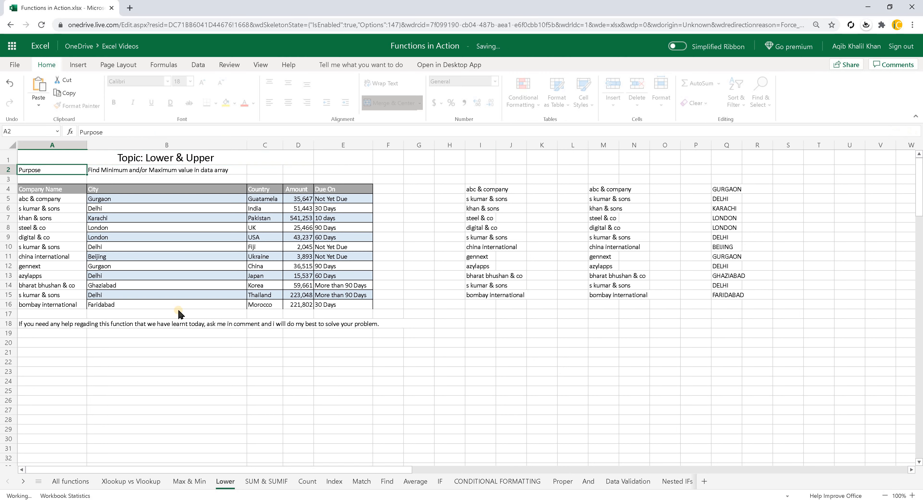
{"action": "left_click", "coordinate": [184, 345]}
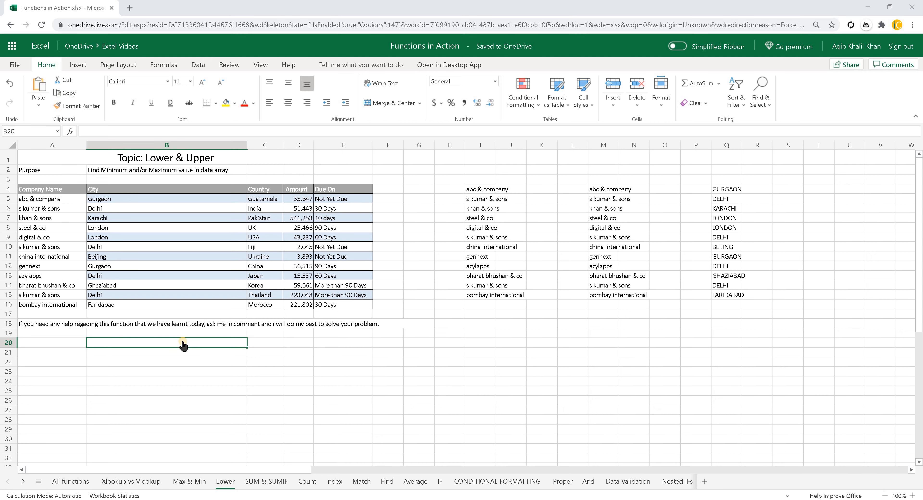
{"action": "key", "text": "F1"}
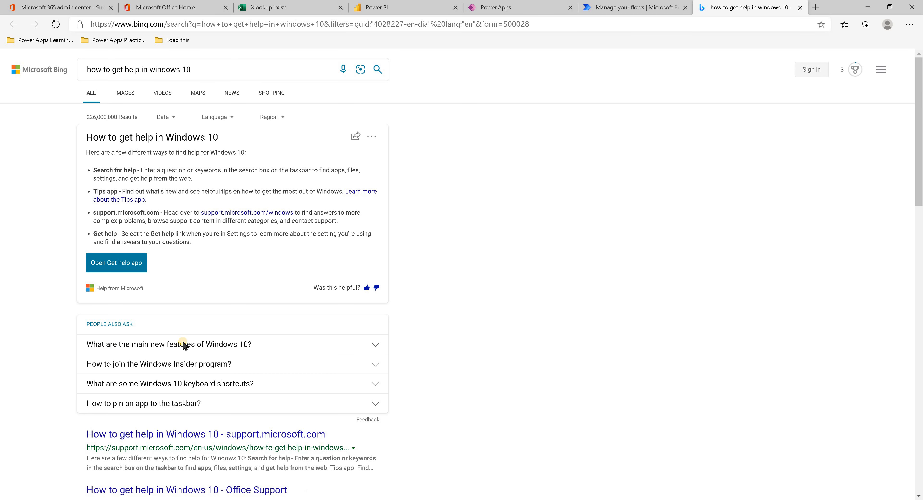